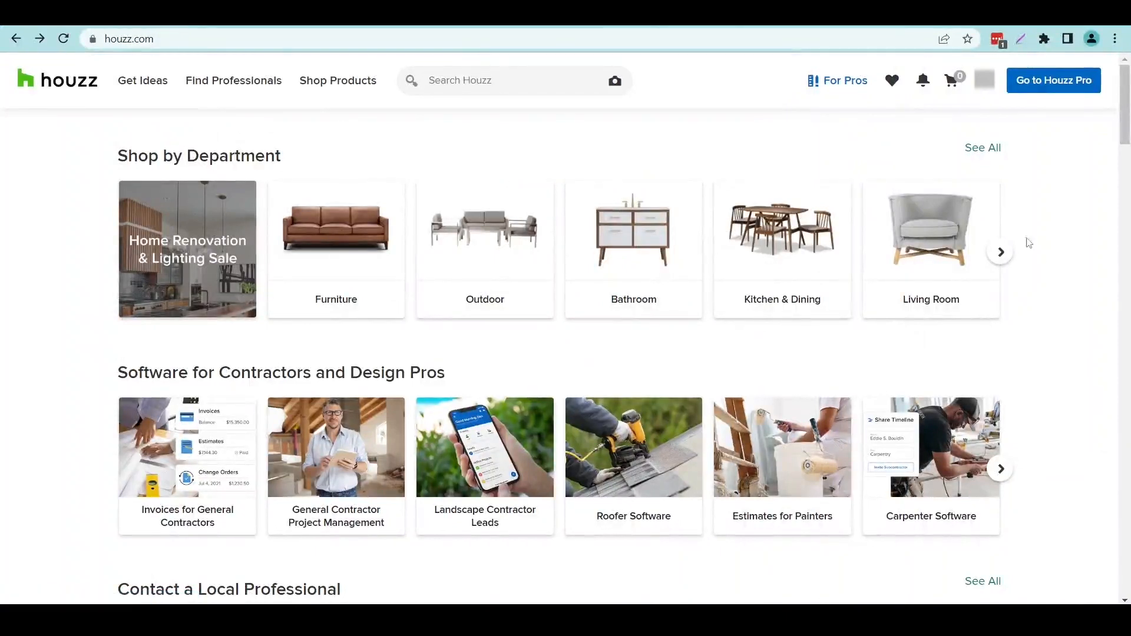
Step: Open the form for adding a new product from the Products section of Seller Central
mouse_move(977, 94)
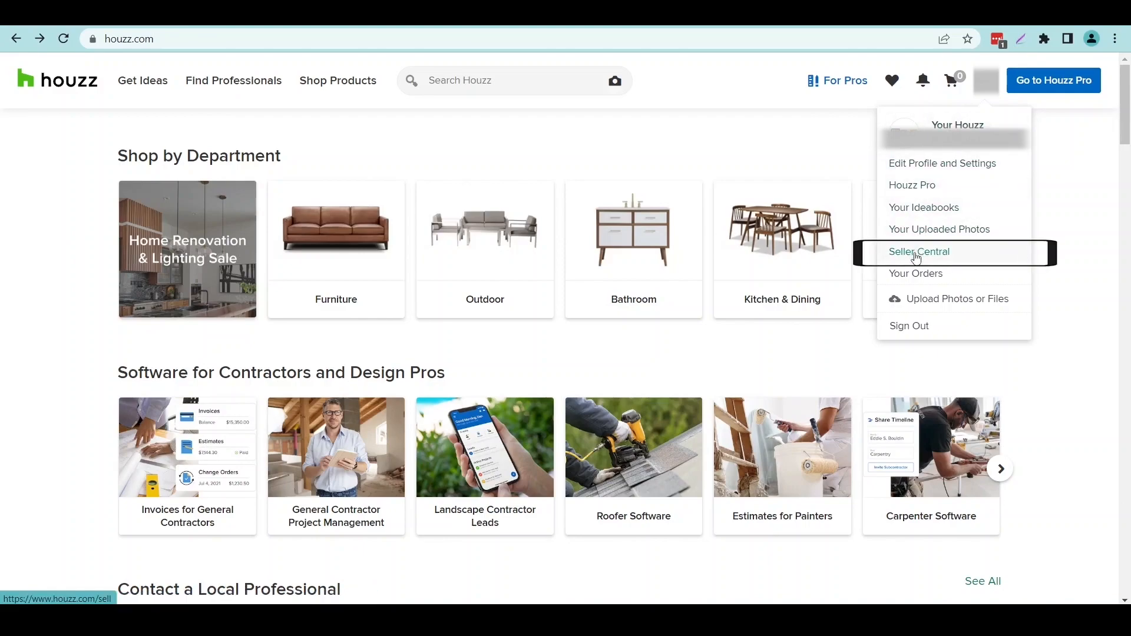
click(916, 258)
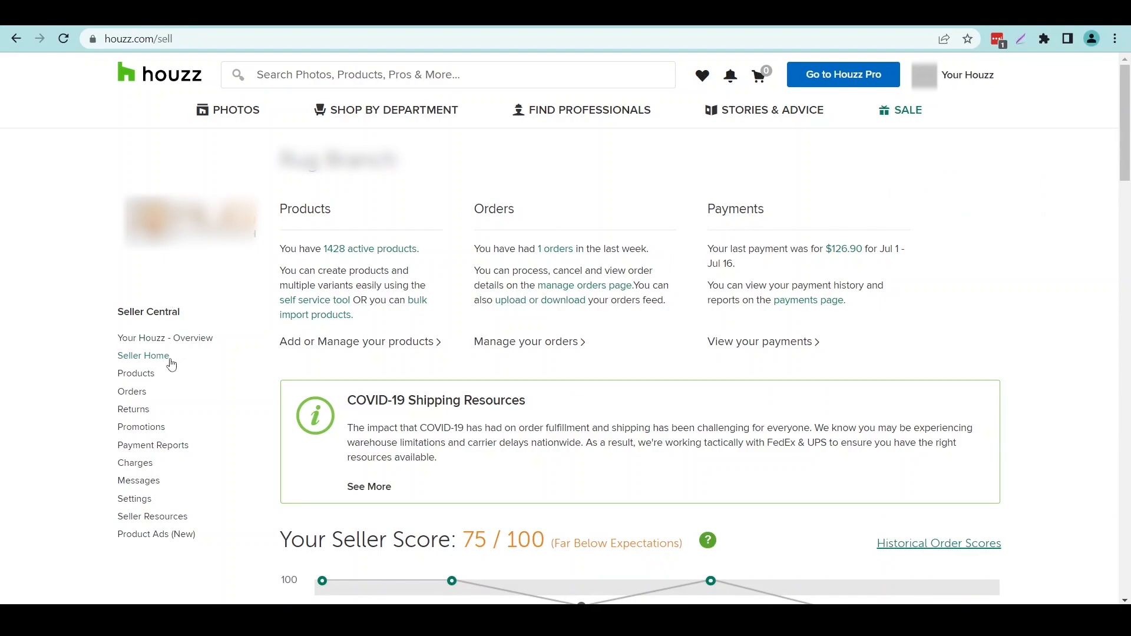
click(136, 374)
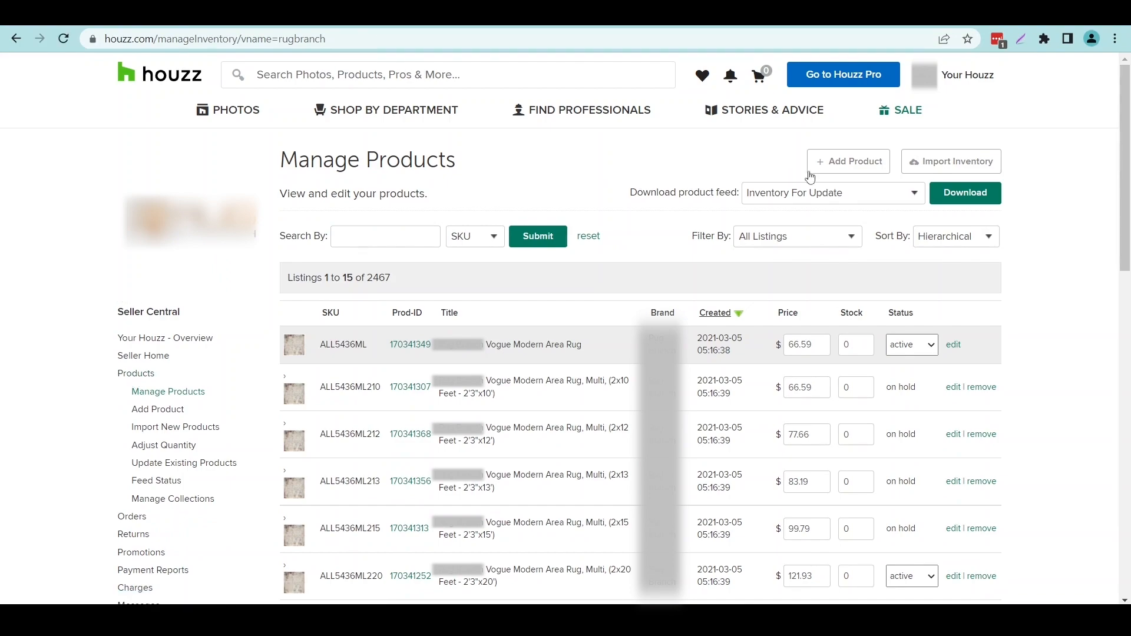
click(855, 165)
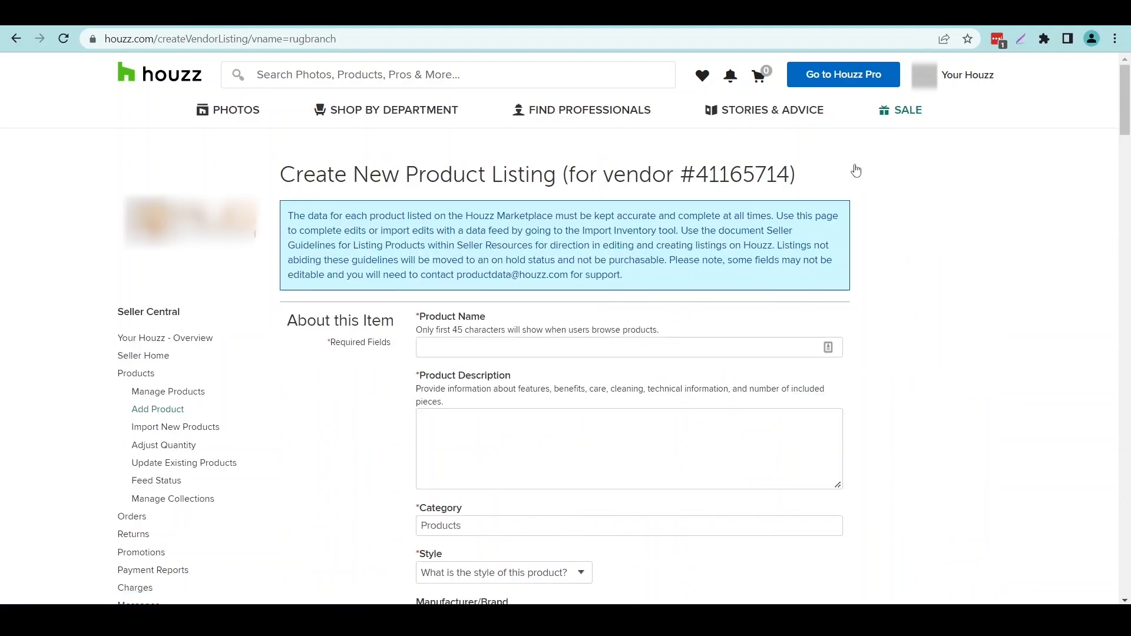
Step: Name the product with the brand plus "Mirage Collection Modern Abstract Area Rug" and enter the Mirage collection description covering patterns, materials, shedding and decor
scroll(856, 171, down, 1)
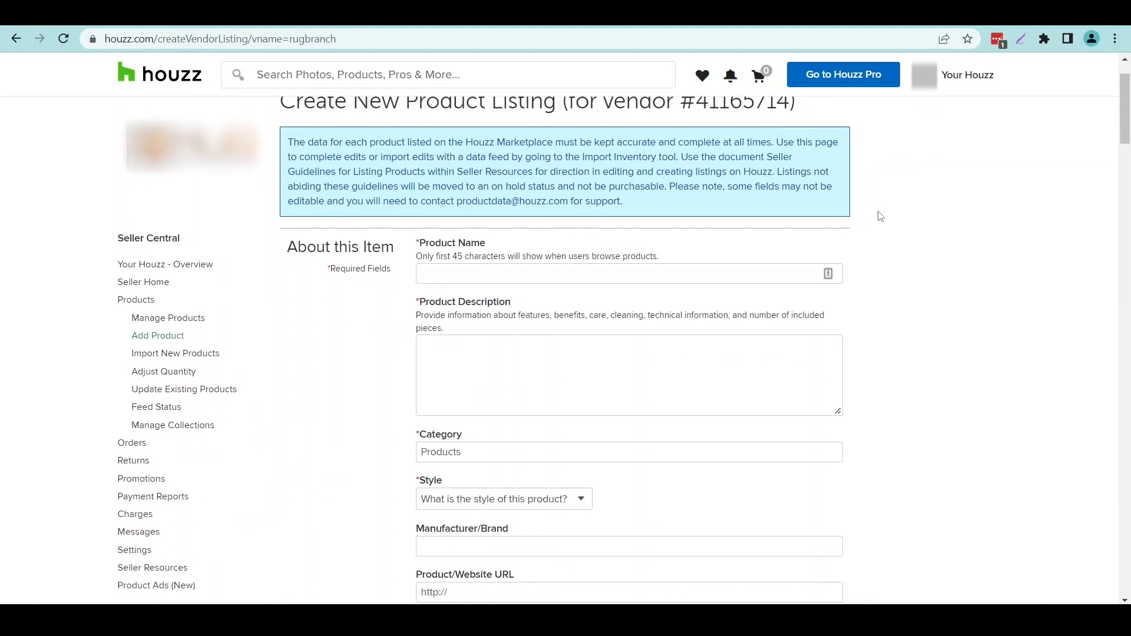
scroll(883, 221, down, 1)
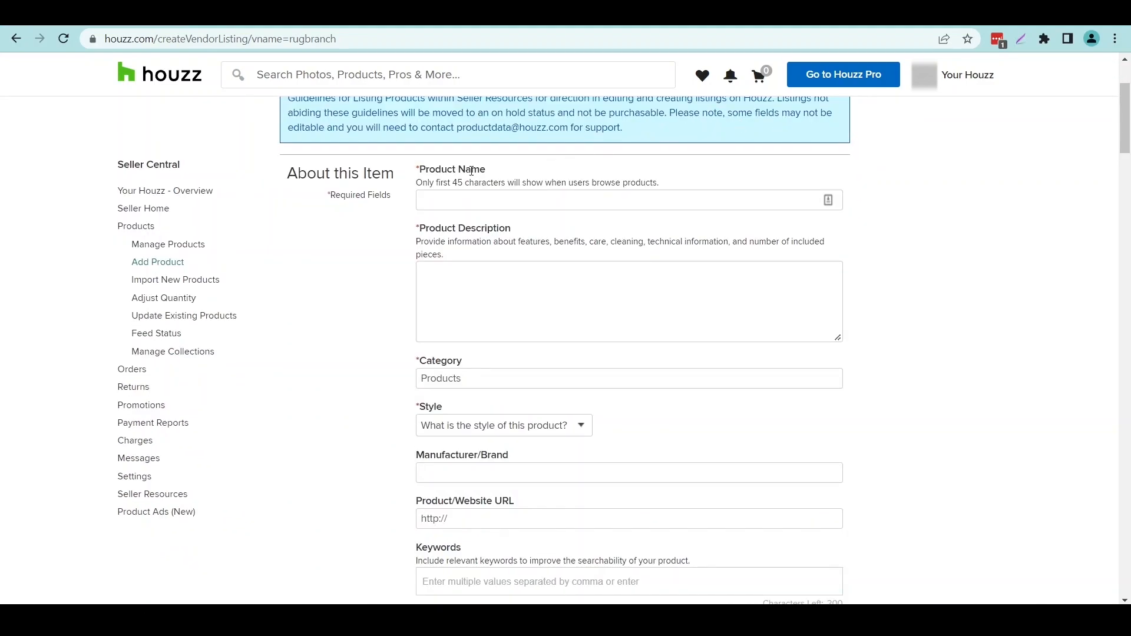
click(494, 199)
text(Mirage Collection Modern Abstract Area Rug)
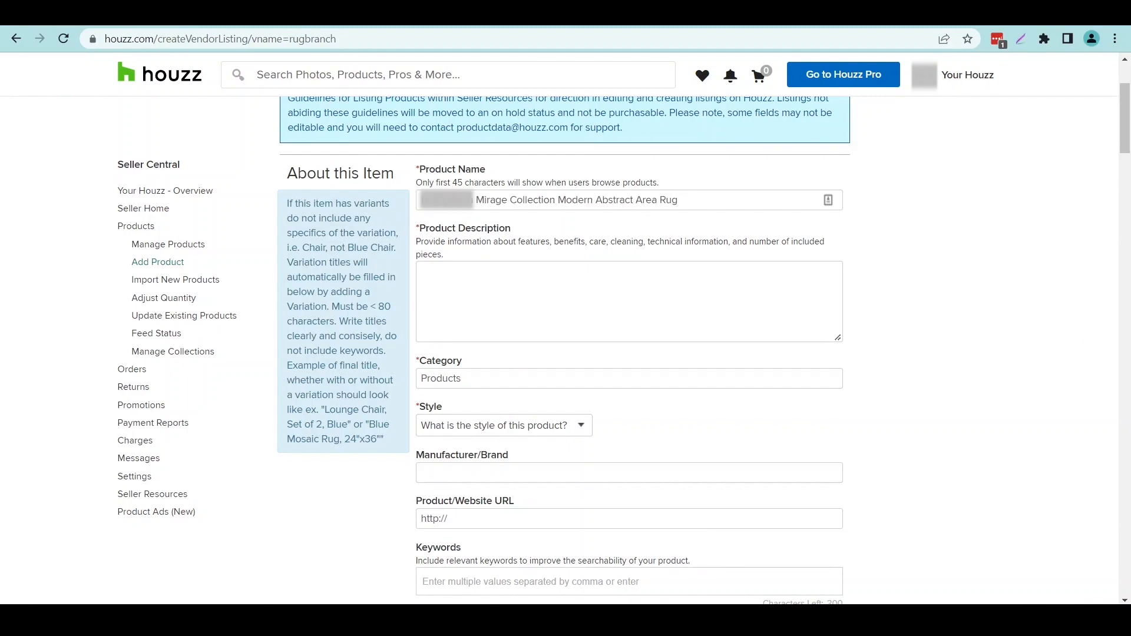
click(485, 276)
text(Mirage collection by Rug Branch features contemporary abstract-styled dreamy, geometric, vintage patterns with plush textures. Mirage is made using the highest quality viscose and polyester mix creating a soft, supple texture and feel. Please note that shedding is natural and to Be expected with this product. Perfect choice for a chic vintage and modern decor.)
Step: Set the product category to Area Rugs and the style to Modern
scroll(470, 342, down, 1)
click(469, 305)
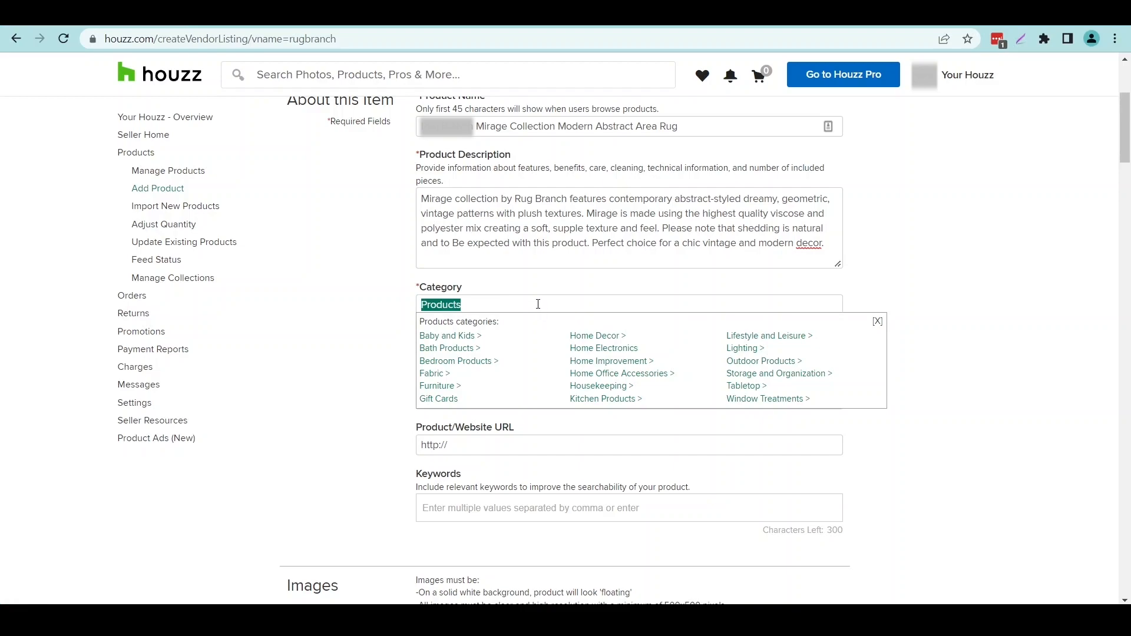
text(Rug)
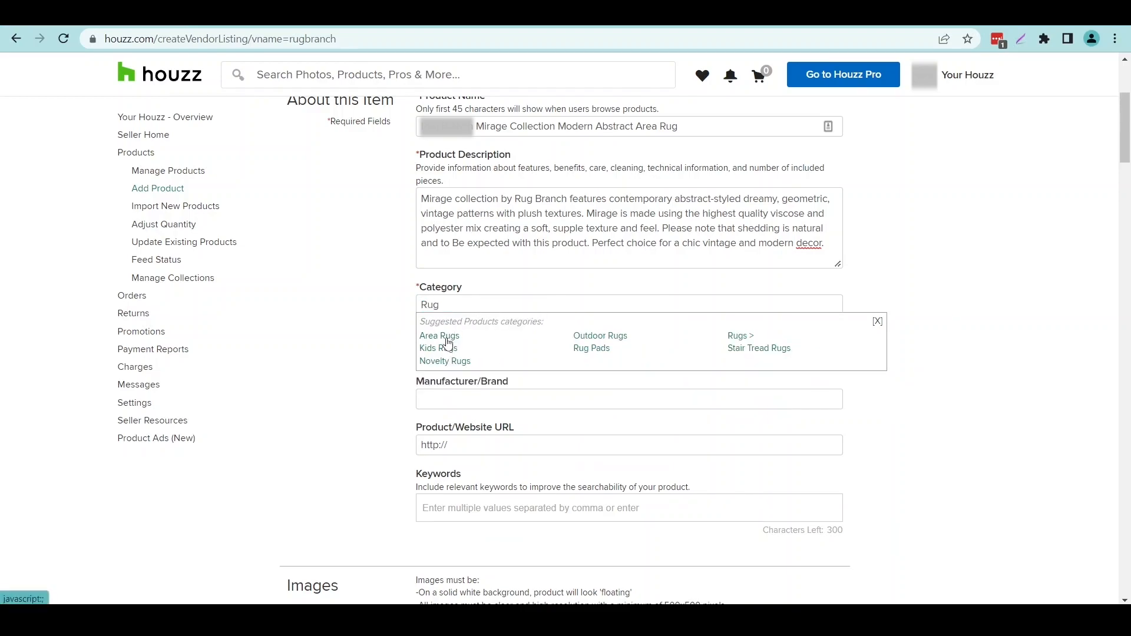
click(440, 336)
scroll(395, 295, down, 1)
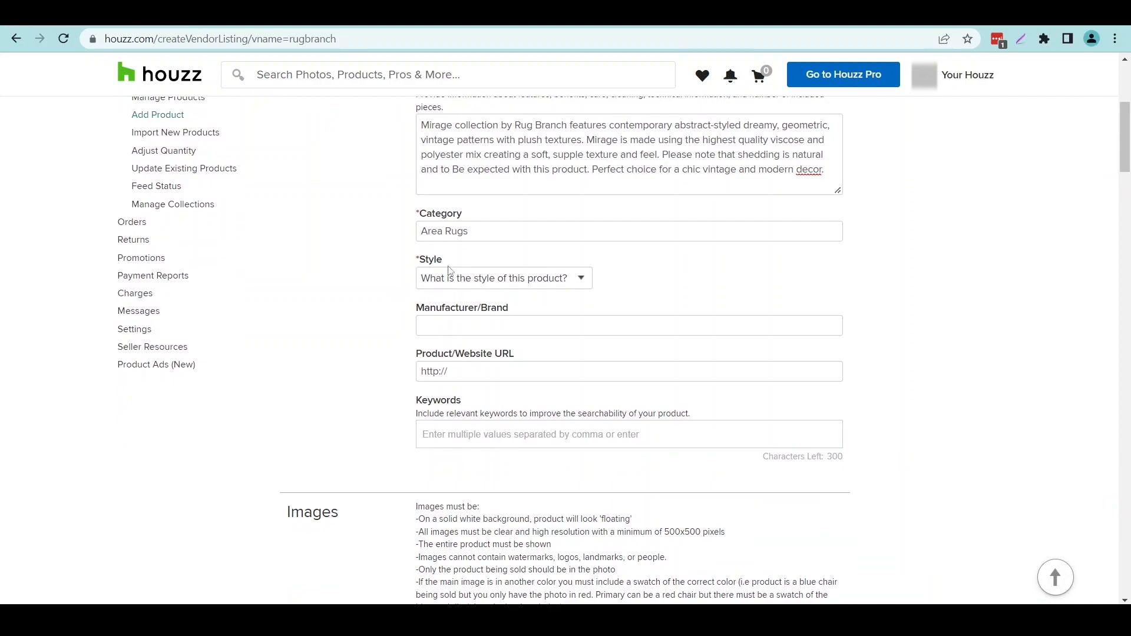
click(530, 283)
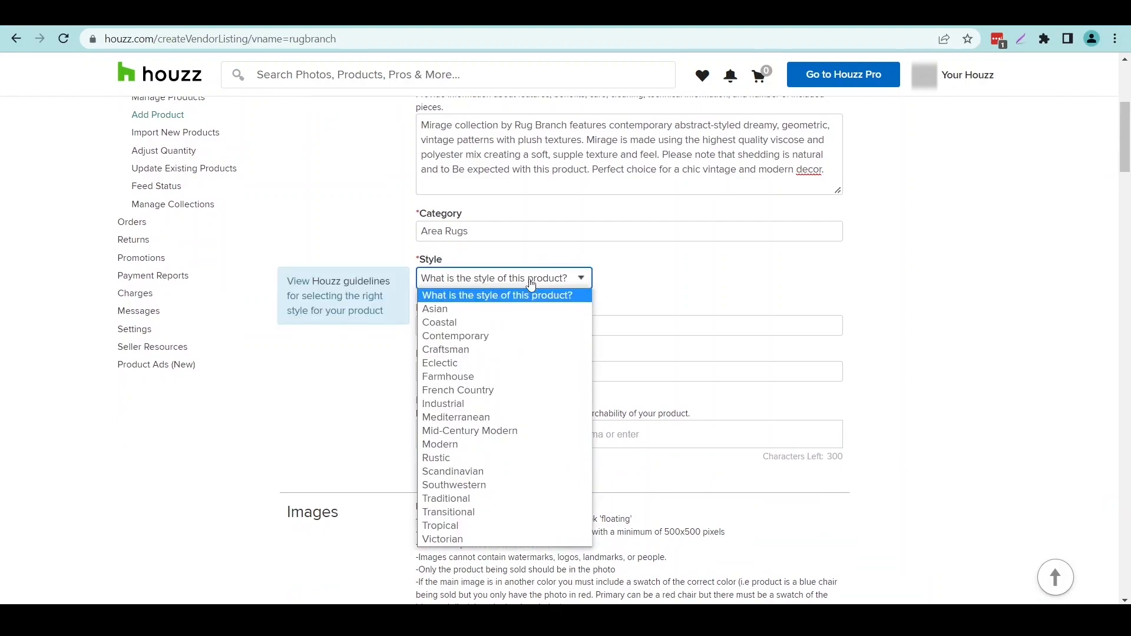
click(547, 444)
Step: Add the keywords "Rug" and "Bedroom Rug" to the listing
scroll(553, 258, down, 1)
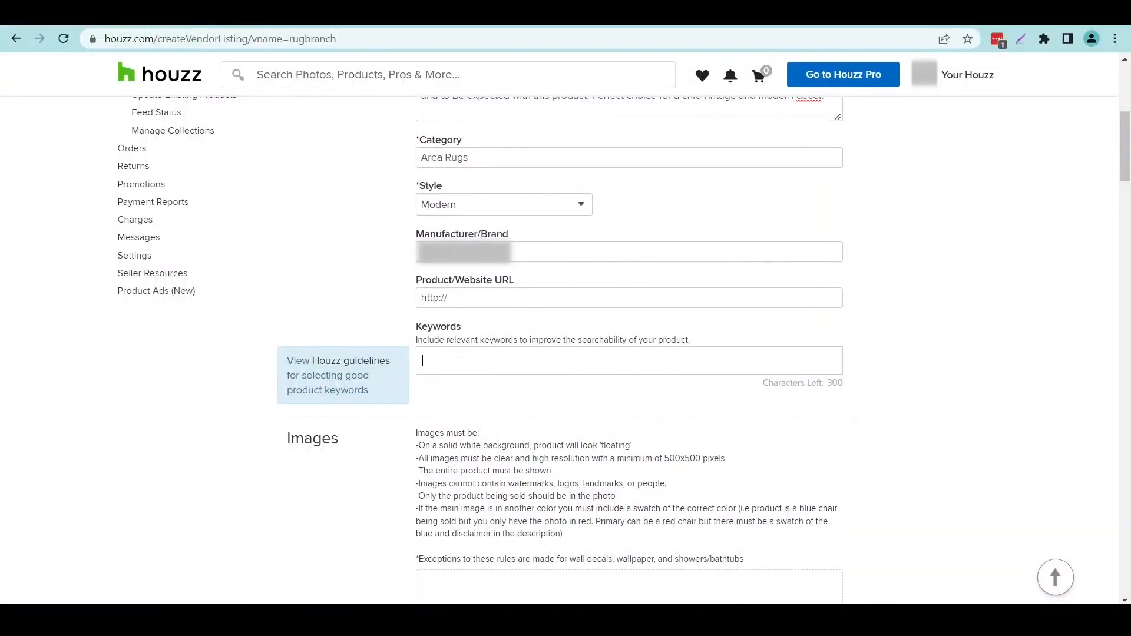
text(ug)
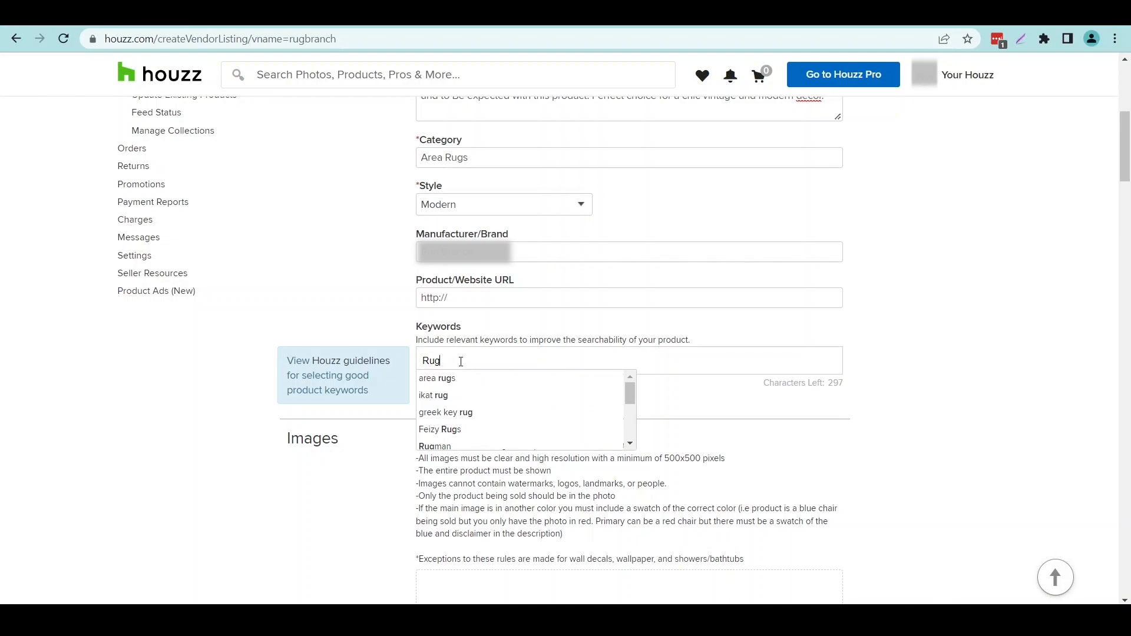
key(Return)
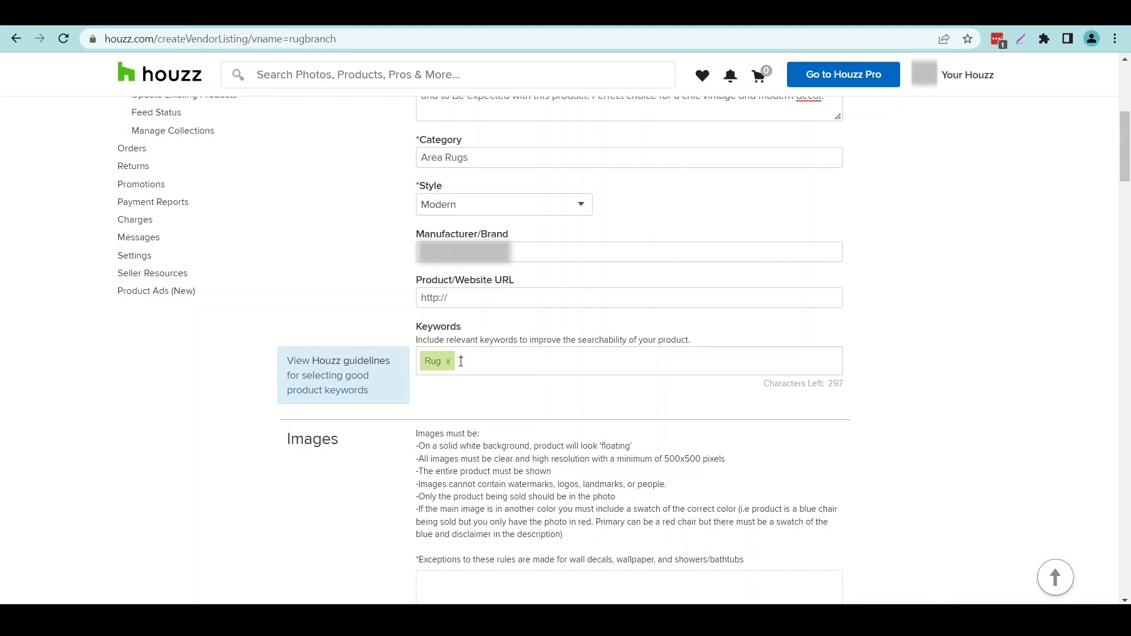
text(Bedr)
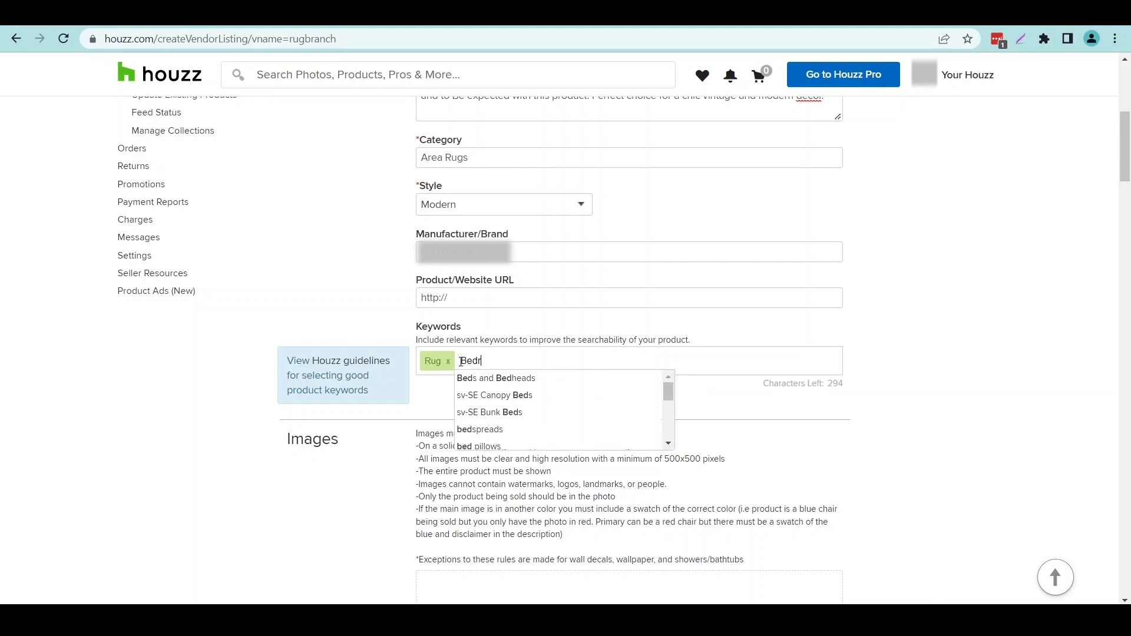
text(oom)
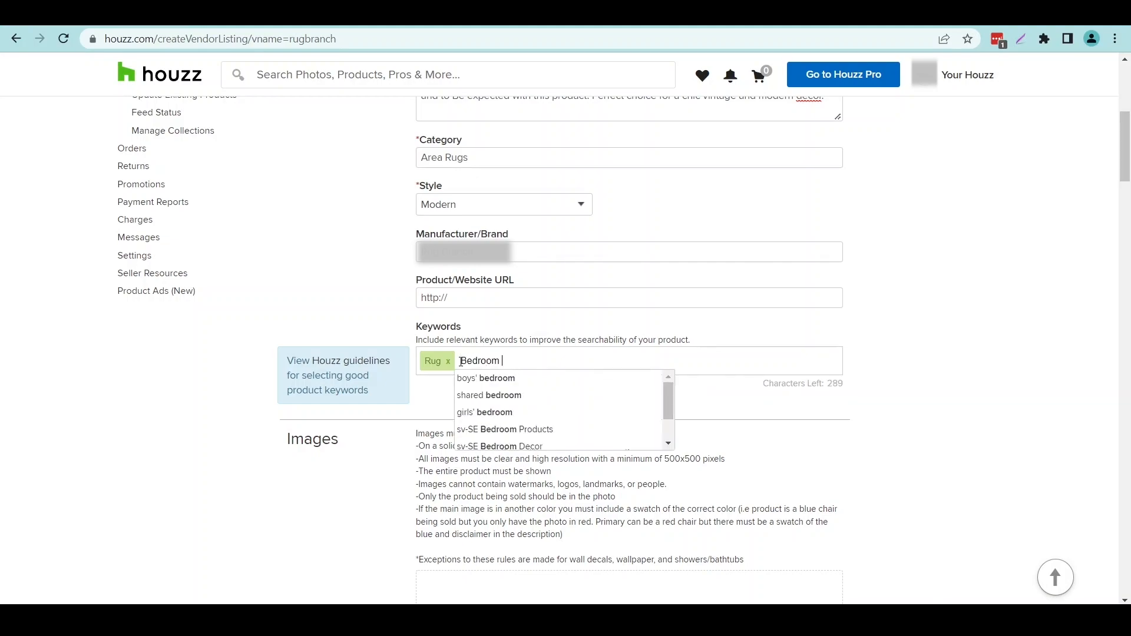
text( Rug)
key(Return)
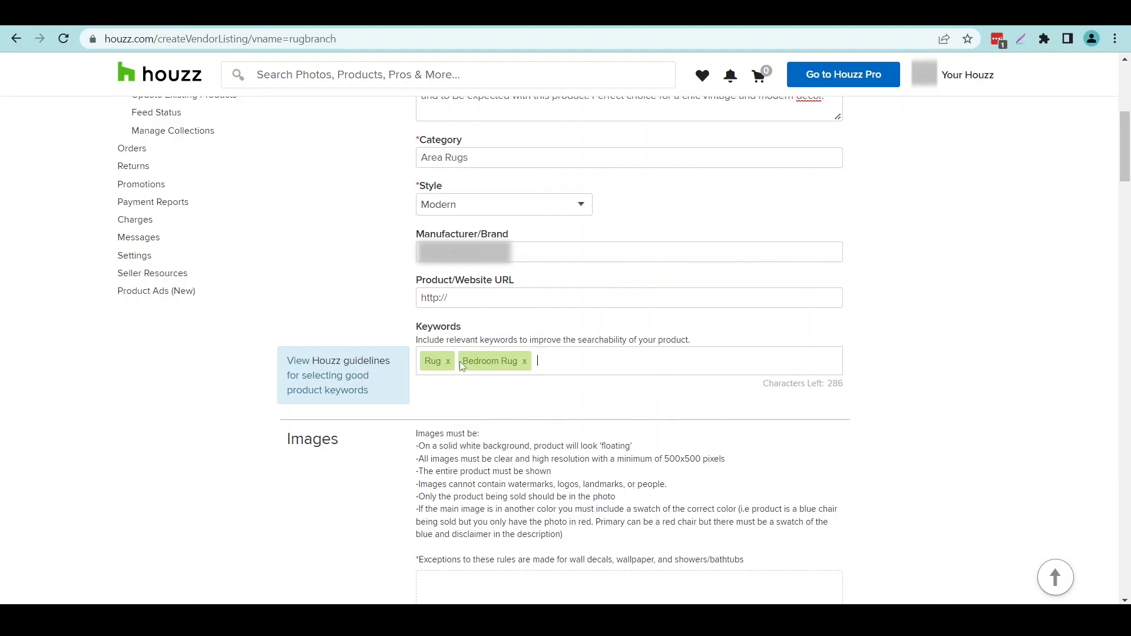
Step: Upload all six STELLA-B236B-VTA15 images from the ST1040CRGY folder as the product images
scroll(389, 306, down, 4)
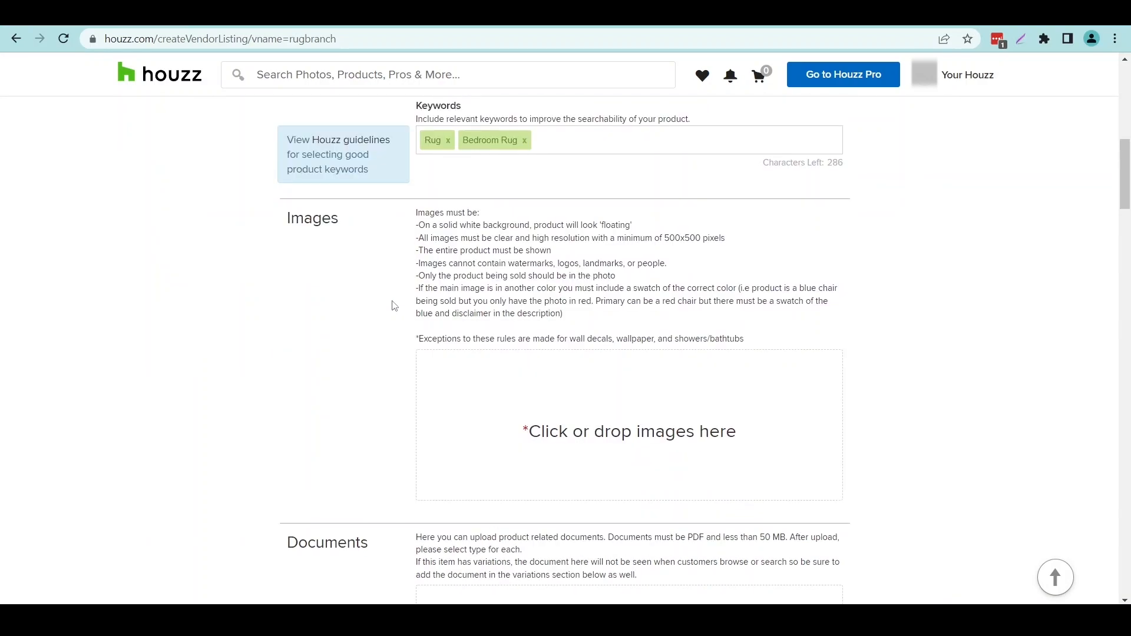
click(604, 425)
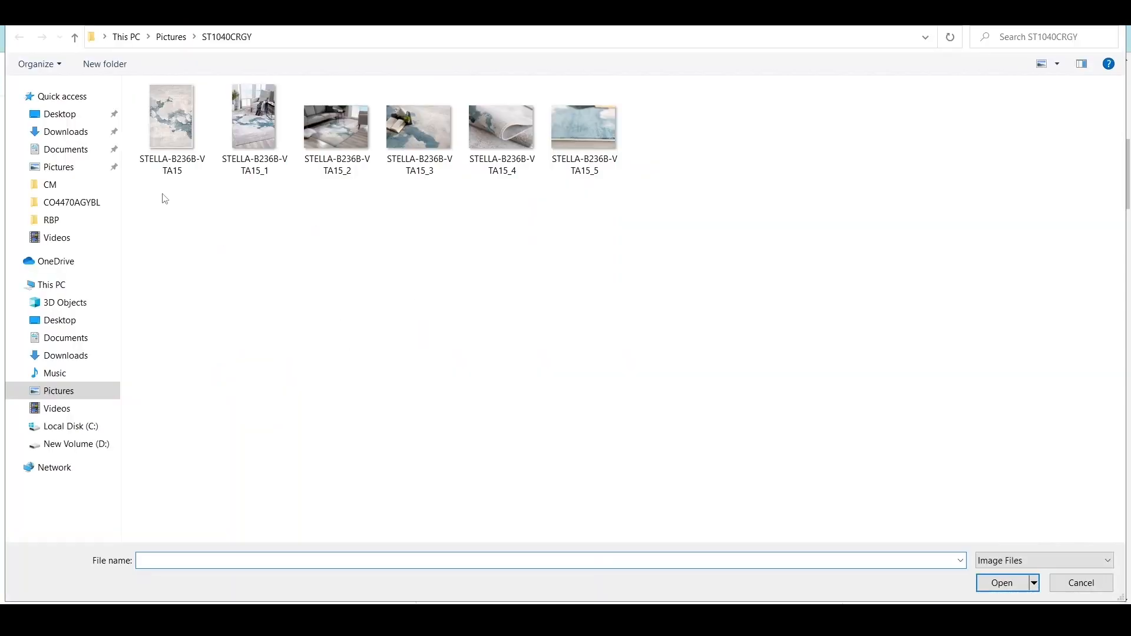
drag(163, 195, 647, 100)
key(Return)
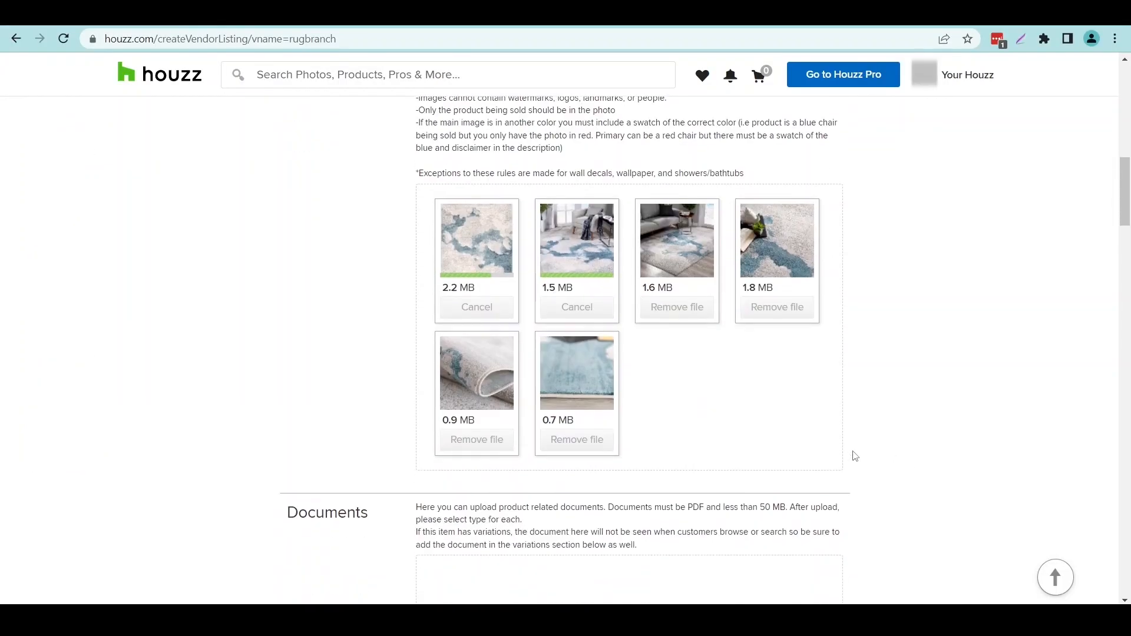
Step: Enter ST1040CRGY as both the SKU and the MPN, and fill in the product's UPC
scroll(856, 457, down, 5)
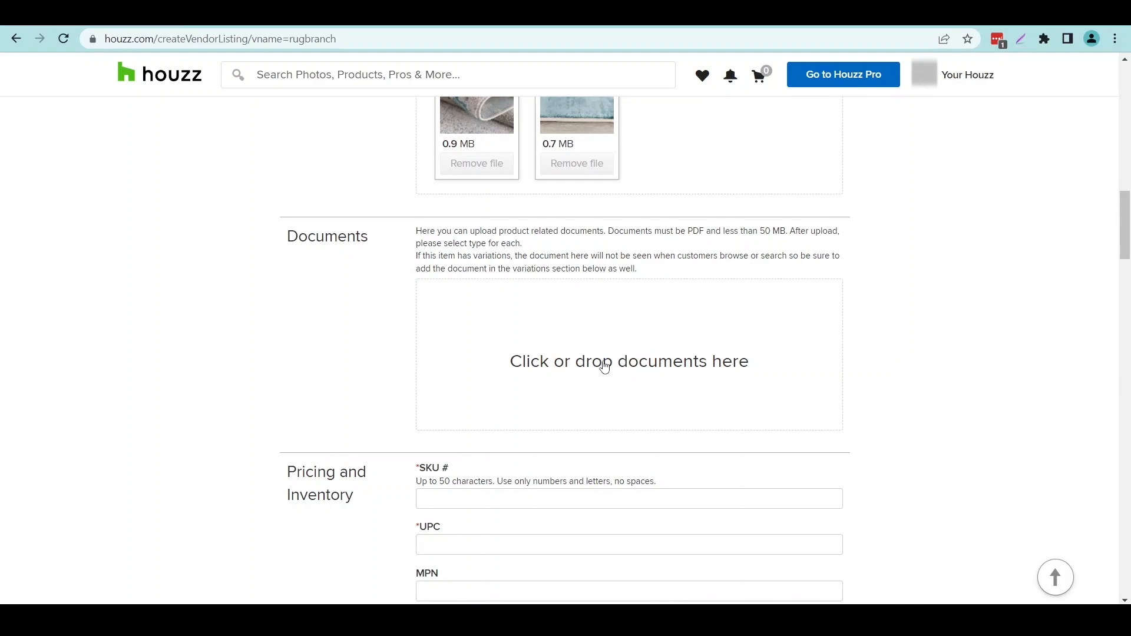
scroll(377, 345, down, 3)
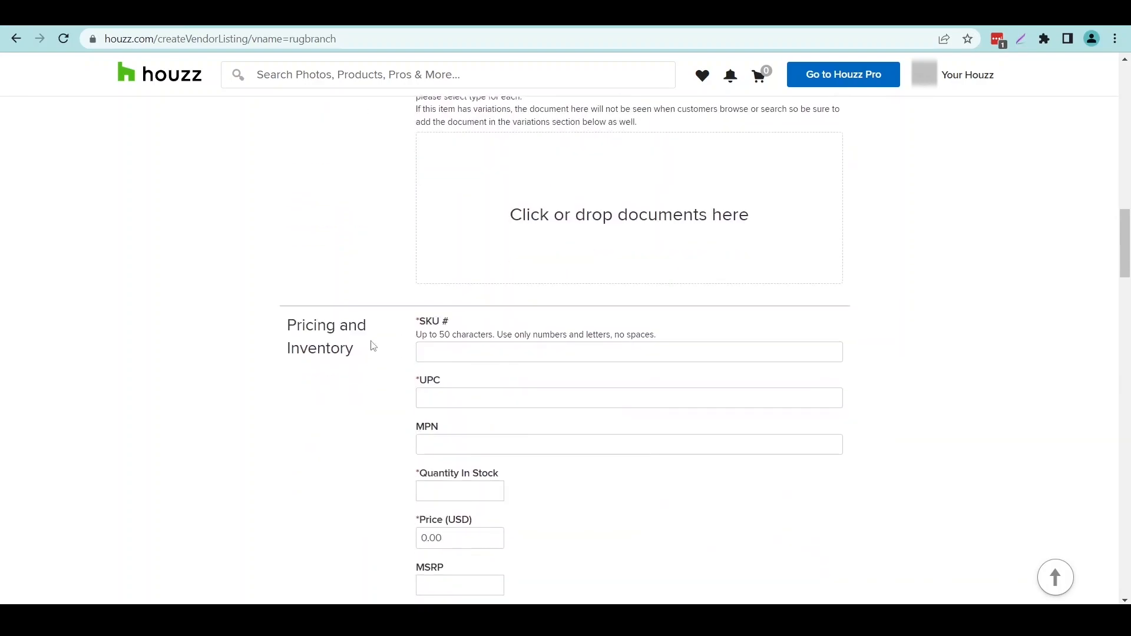
scroll(382, 339, down, 1)
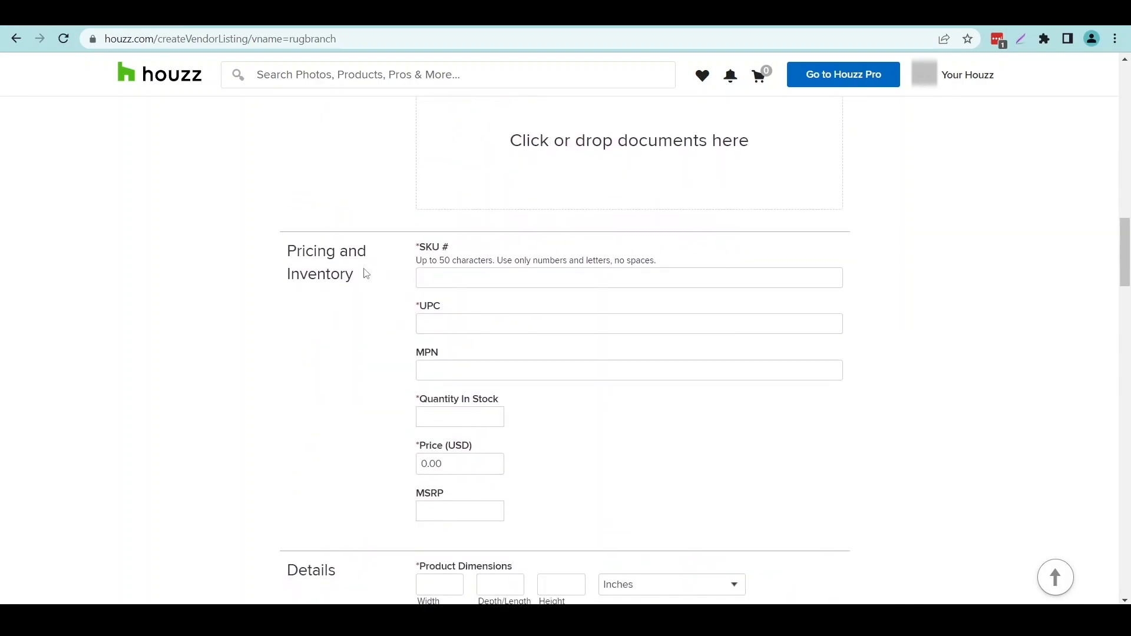
scroll(383, 241, down, 1)
click(452, 200)
text(ST1040CRGY)
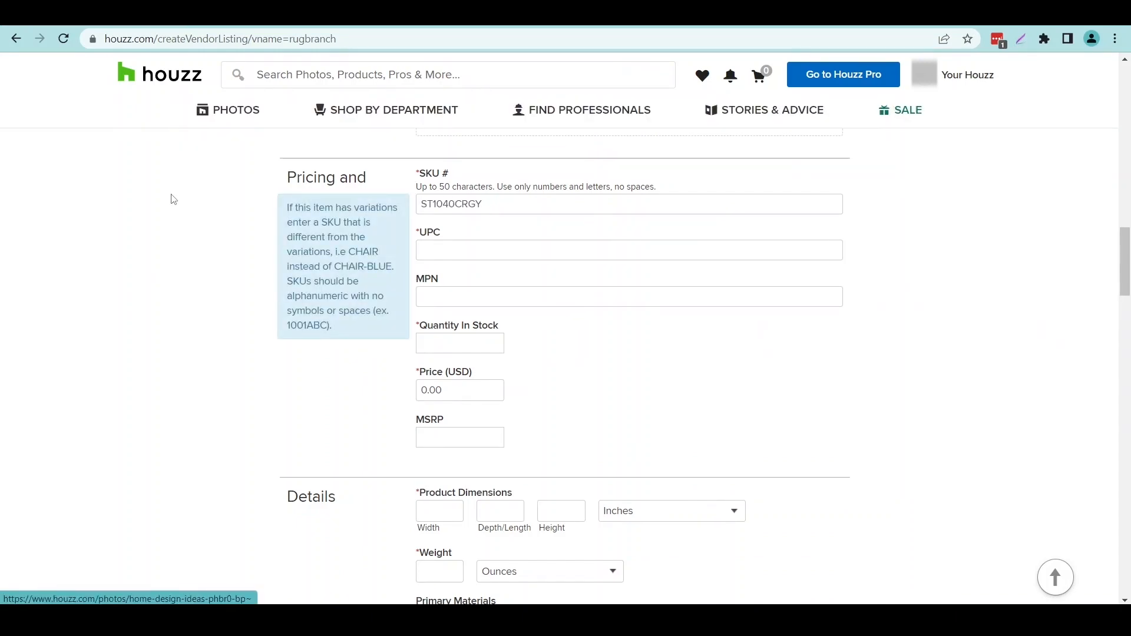
key(Tab)
key(ctrl+v)
scroll(470, 221, down, 1)
click(470, 222)
text(ST1040CRGY)
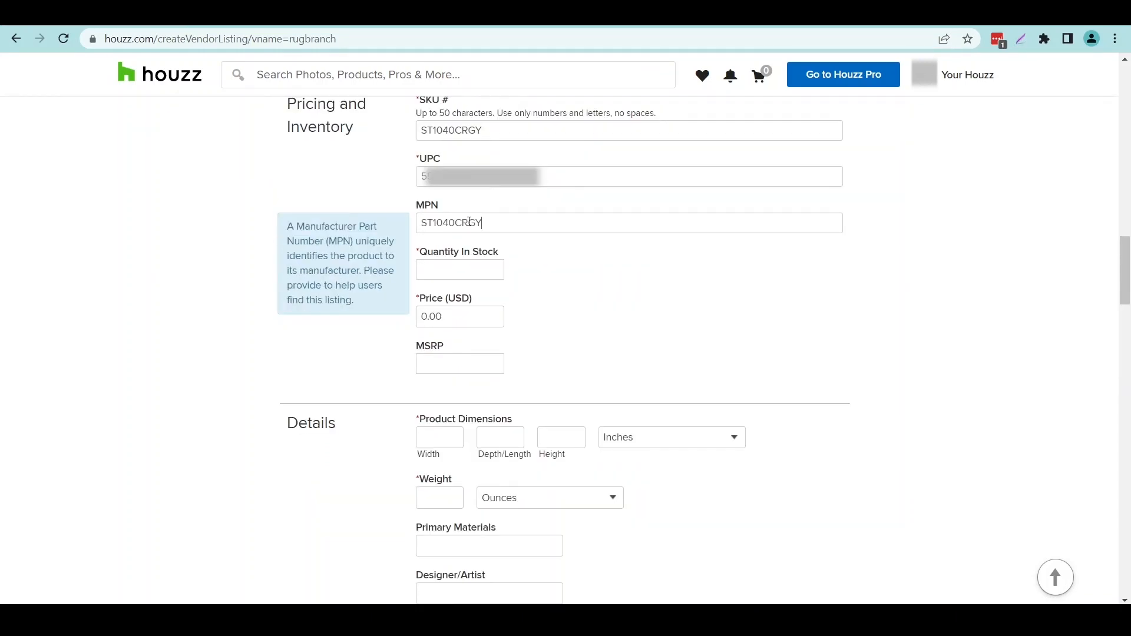
Step: Set the quantity in stock to 25 and the price to 50.99 USD
click(436, 269)
text(25)
click(446, 317)
text(5)
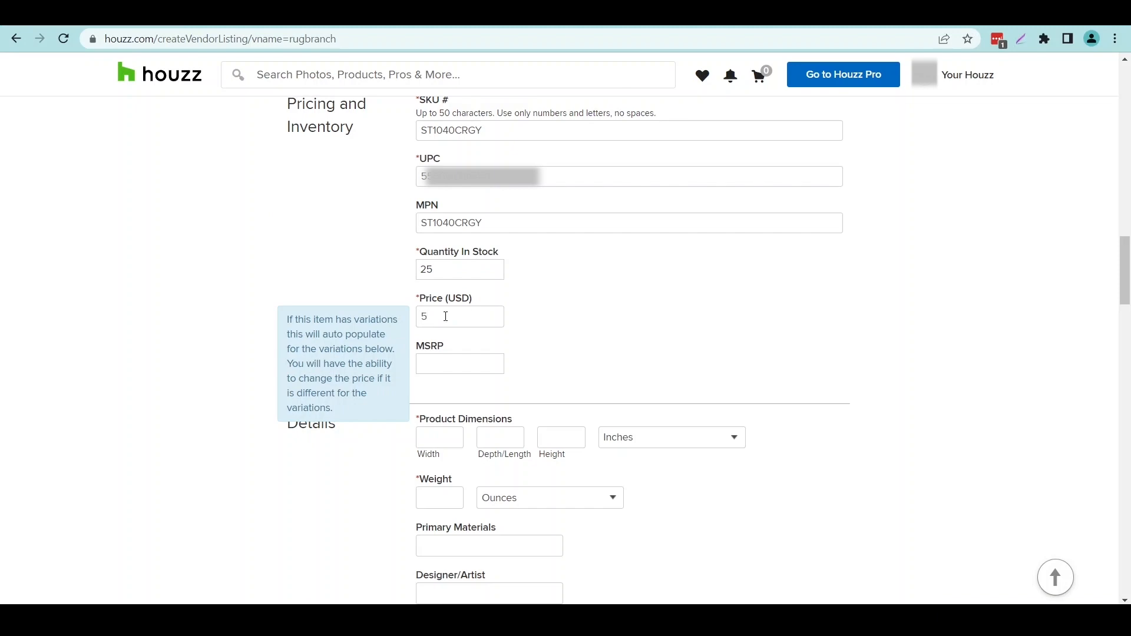
text(0.99)
Step: Set the product dimensions to 54 width, 120 depth/length and .58 height in inches
scroll(520, 308, down, 3)
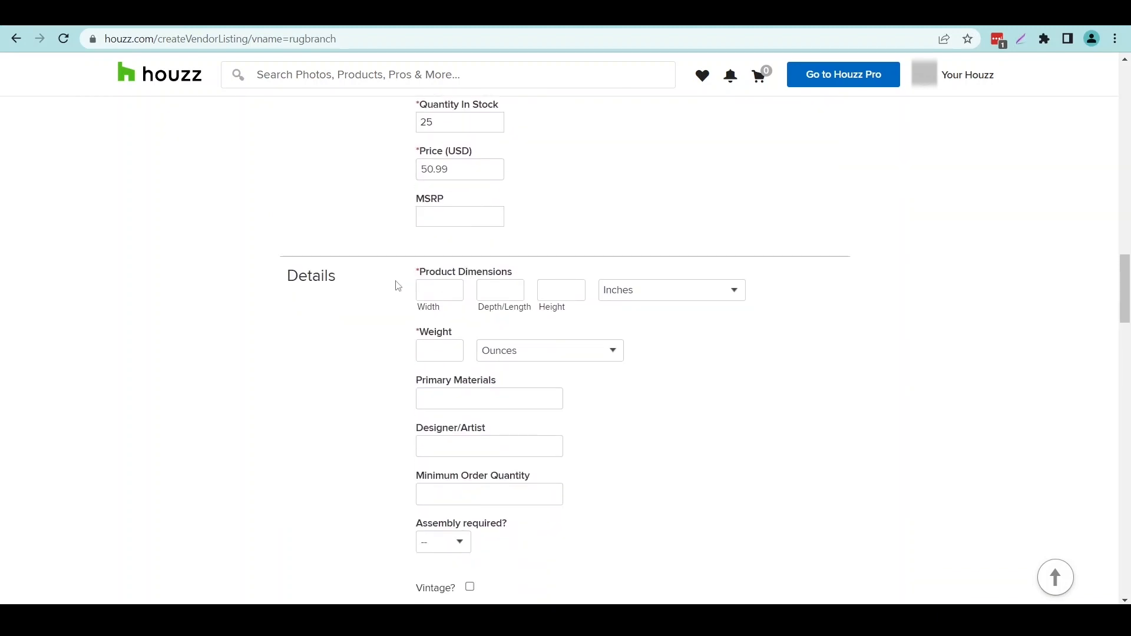
click(448, 219)
text(54)
click(507, 220)
text(120)
click(569, 212)
text(.58)
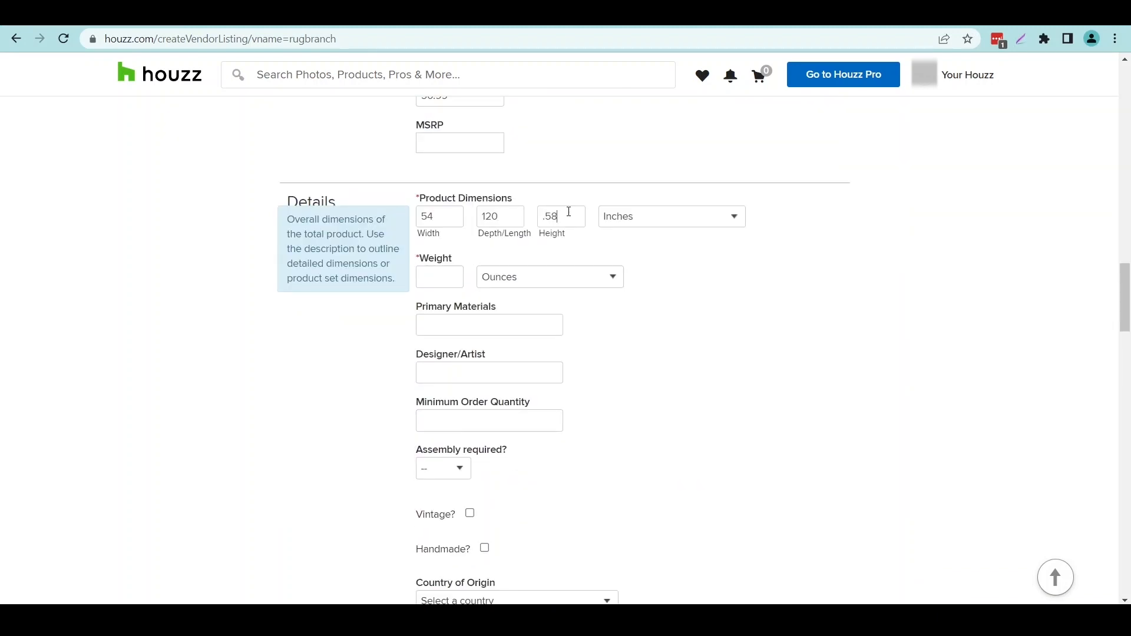
Step: Set the product's overall weight to 20 kilograms
scroll(507, 235, down, 1)
click(449, 203)
text(20)
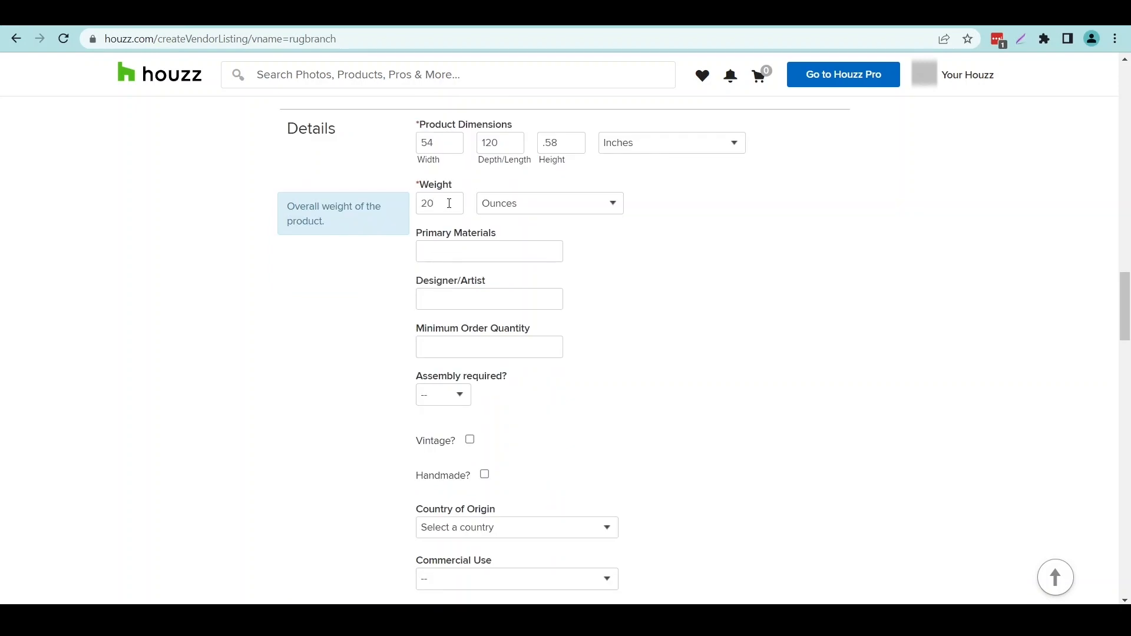
click(500, 207)
click(505, 273)
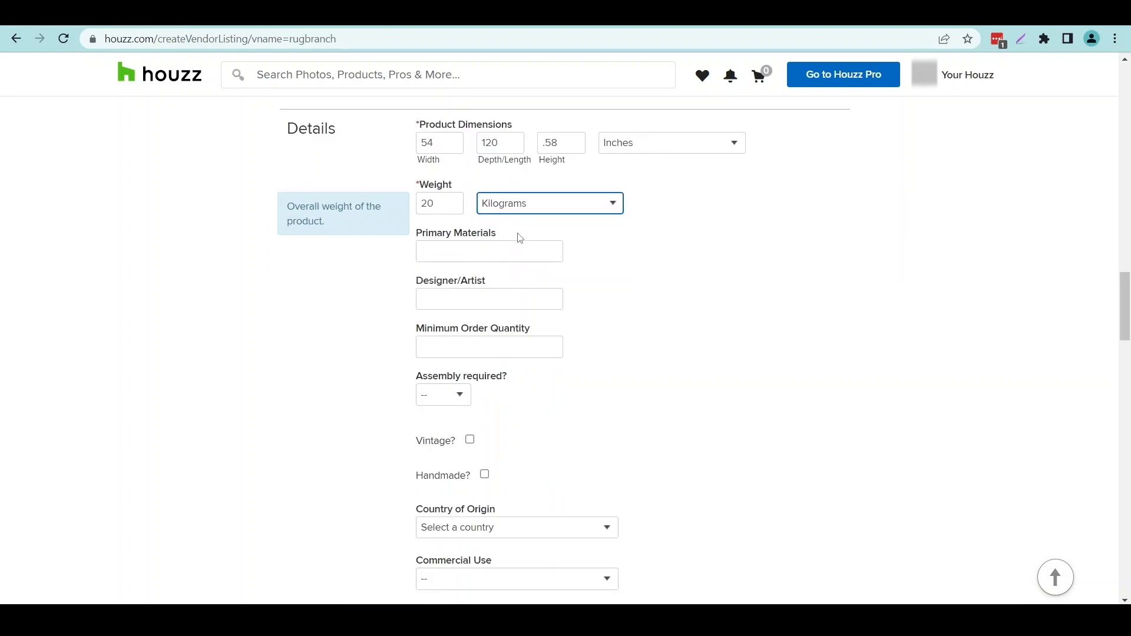
click(387, 252)
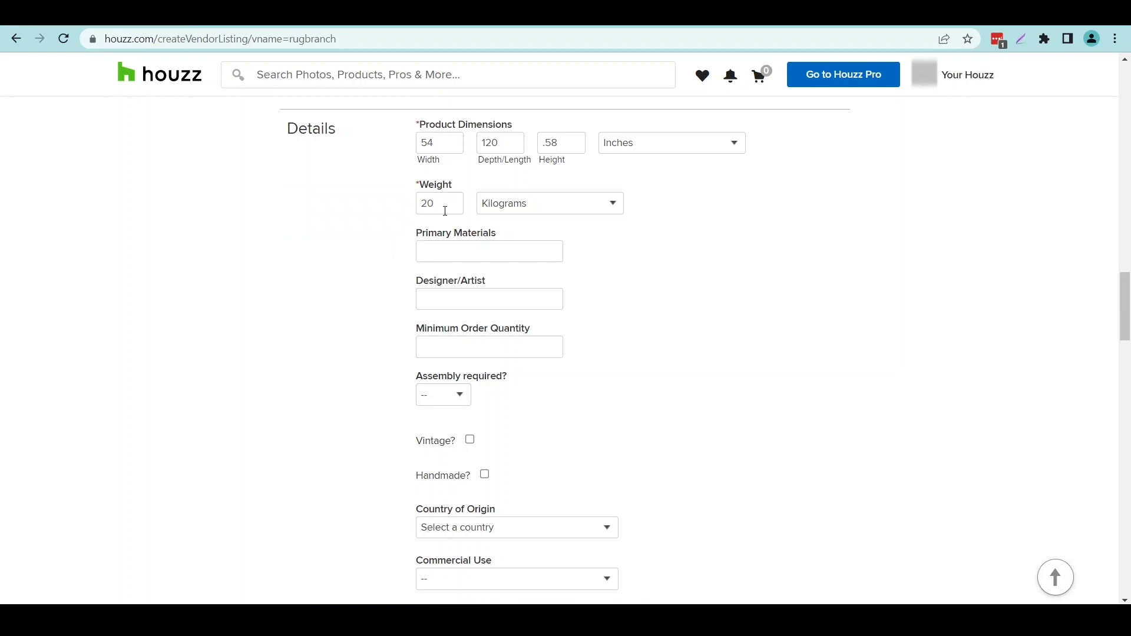
Step: Set the shipping dimensions of Package 1 to 60 width, 150 depth/length and 5 height in inches
scroll(383, 212, down, 1)
scroll(375, 193, down, 6)
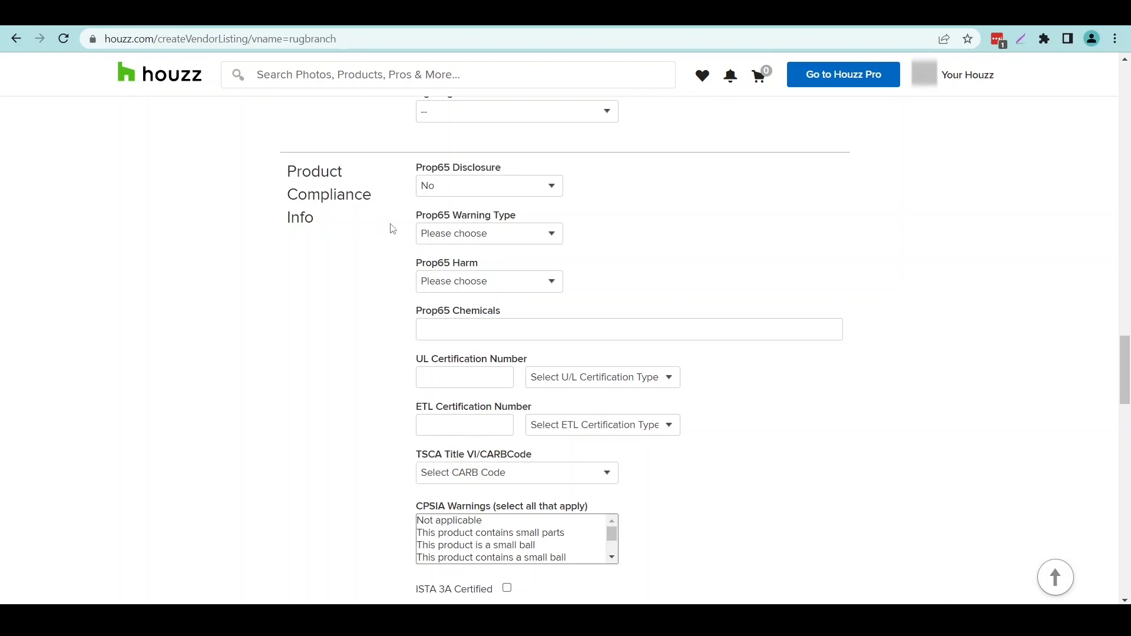
scroll(404, 204, down, 6)
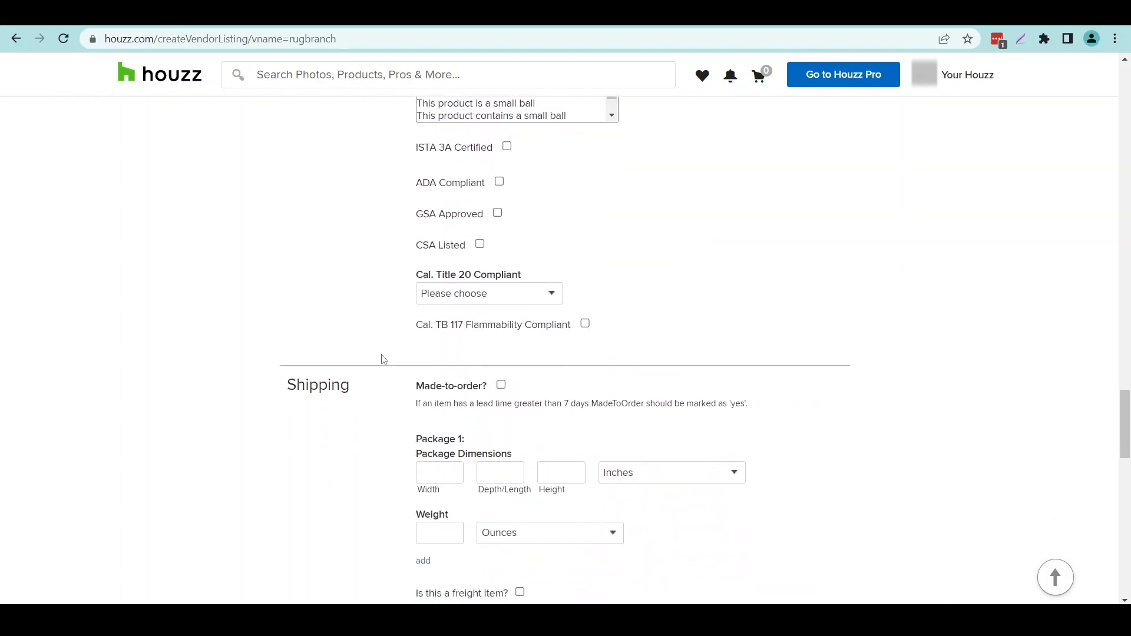
scroll(393, 343, down, 3)
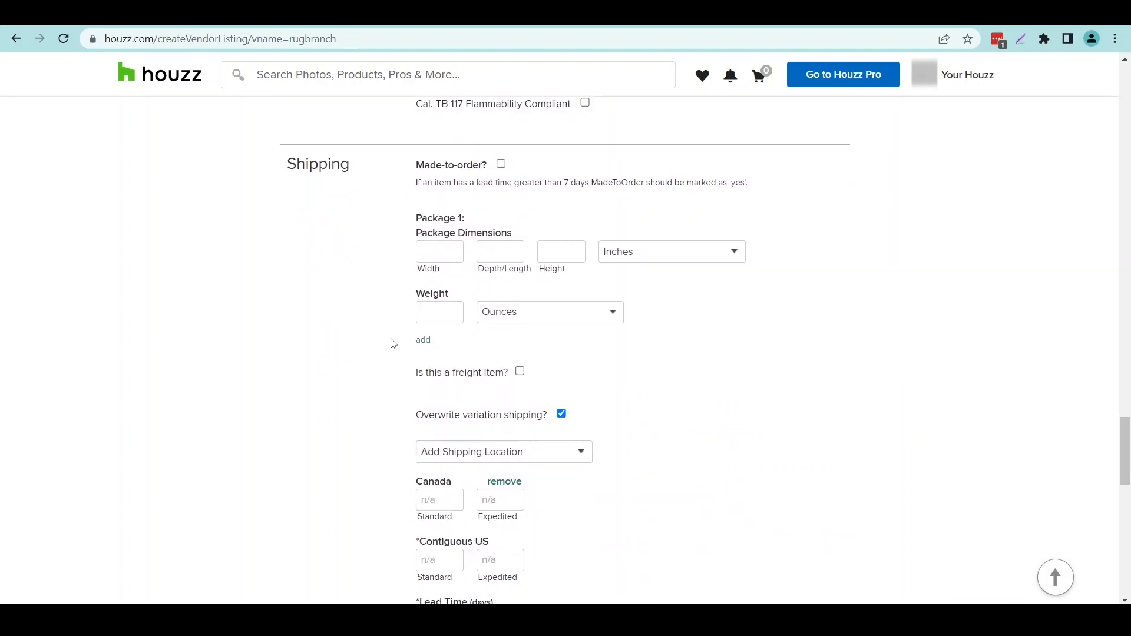
click(454, 250)
text(60)
click(484, 247)
text(150)
click(551, 250)
text(5)
Step: Set the shipping weight of Package 1 to 21 kilograms
scroll(441, 243, down, 1)
click(514, 240)
click(516, 309)
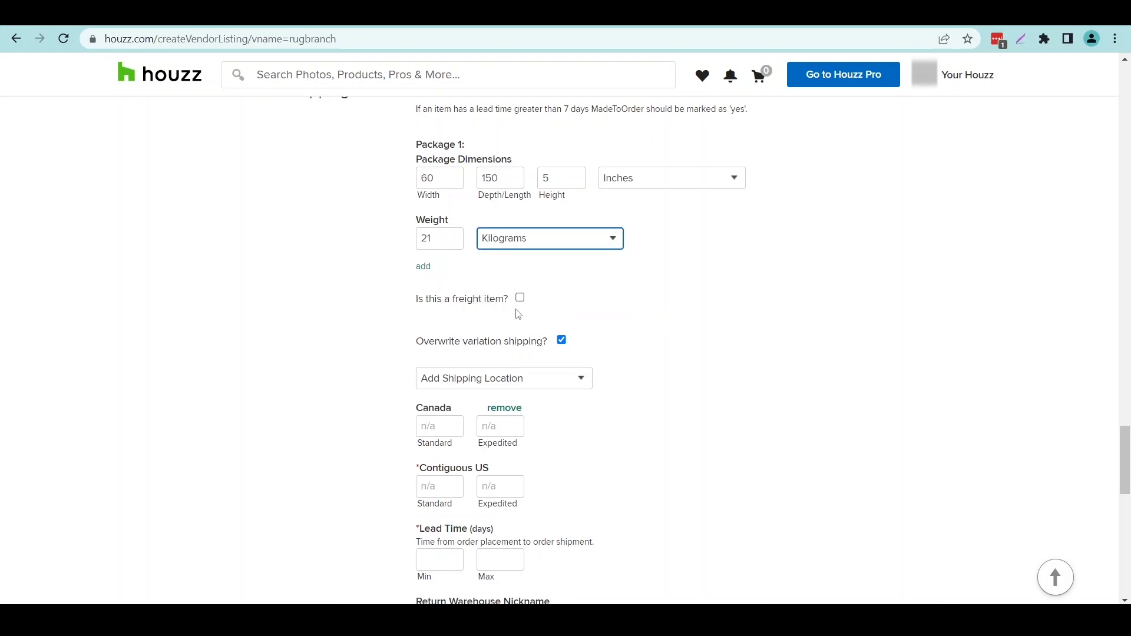
Step: Set the product's lead time to a minimum of 1 day and a maximum of 6 days
scroll(516, 316, down, 4)
click(443, 262)
text(1)
click(498, 263)
text(6)
Step: Add a product variation with the color Red and the size (4x6 Feet - 3'9" X 5'6")
scroll(384, 210, down, 2)
scroll(383, 206, down, 2)
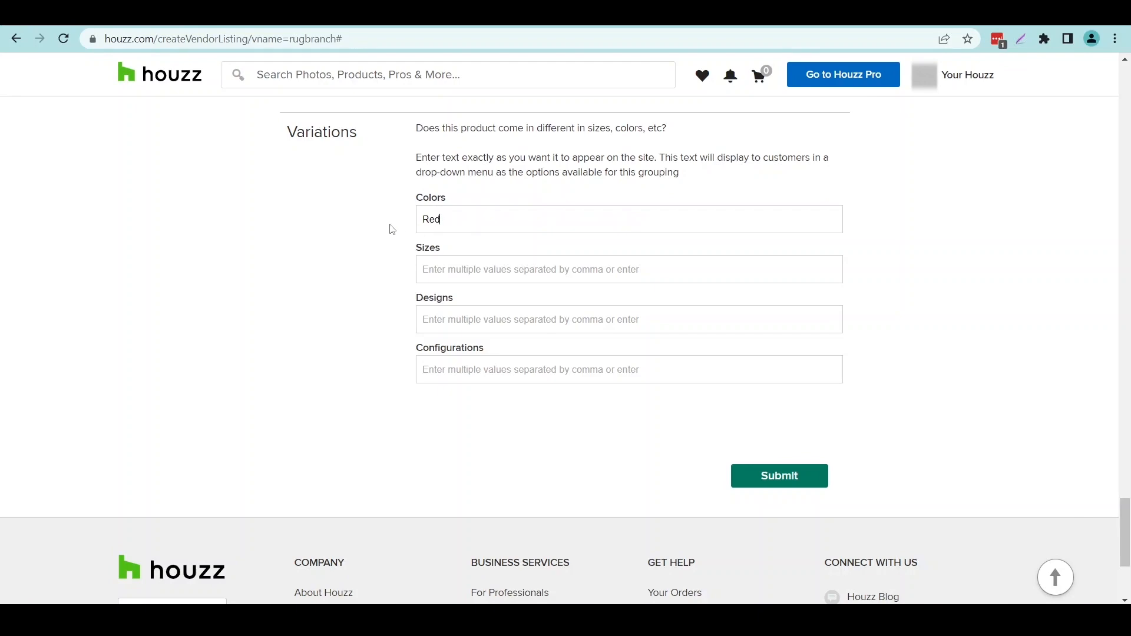
key(Return)
key(Tab)
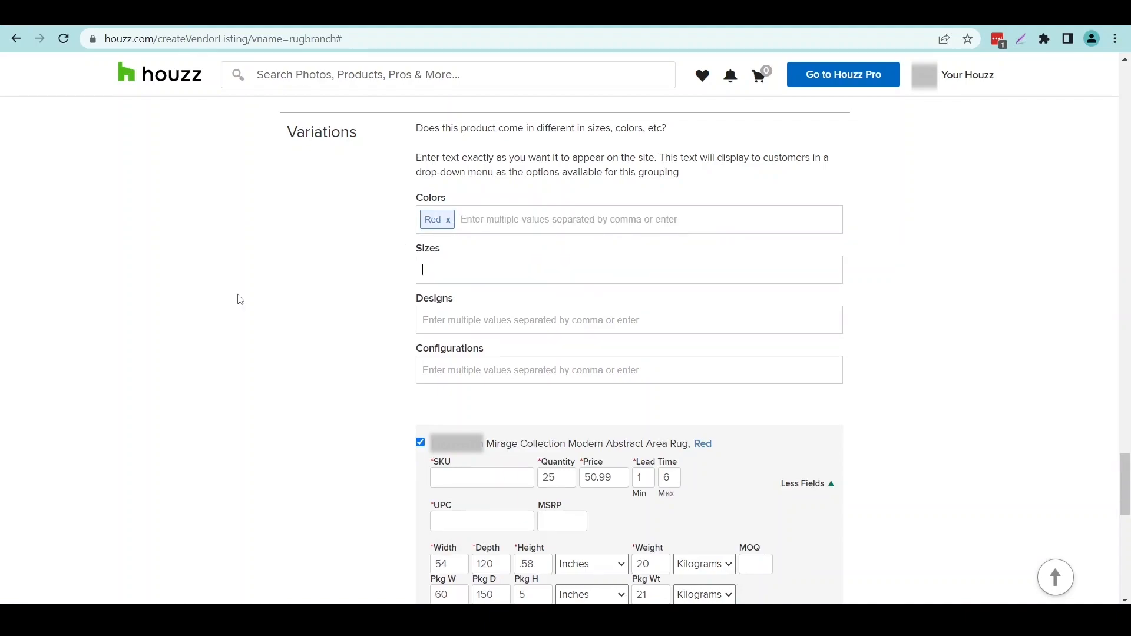
text((4x6 Feet - 3'9" X 5'6"))
key(Return)
Step: Set the red 4x6 variation's SKU to ST1040CRGY46 and paste its UPC
scroll(353, 289, down, 3)
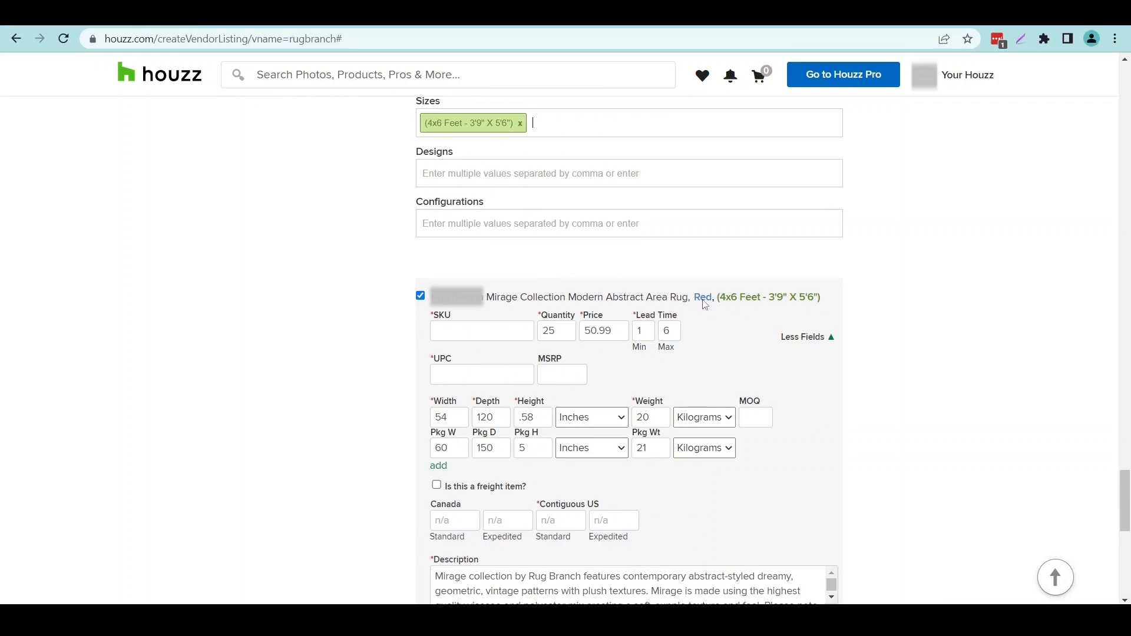
scroll(705, 304, down, 1)
click(488, 263)
text(ST1040CRGY46)
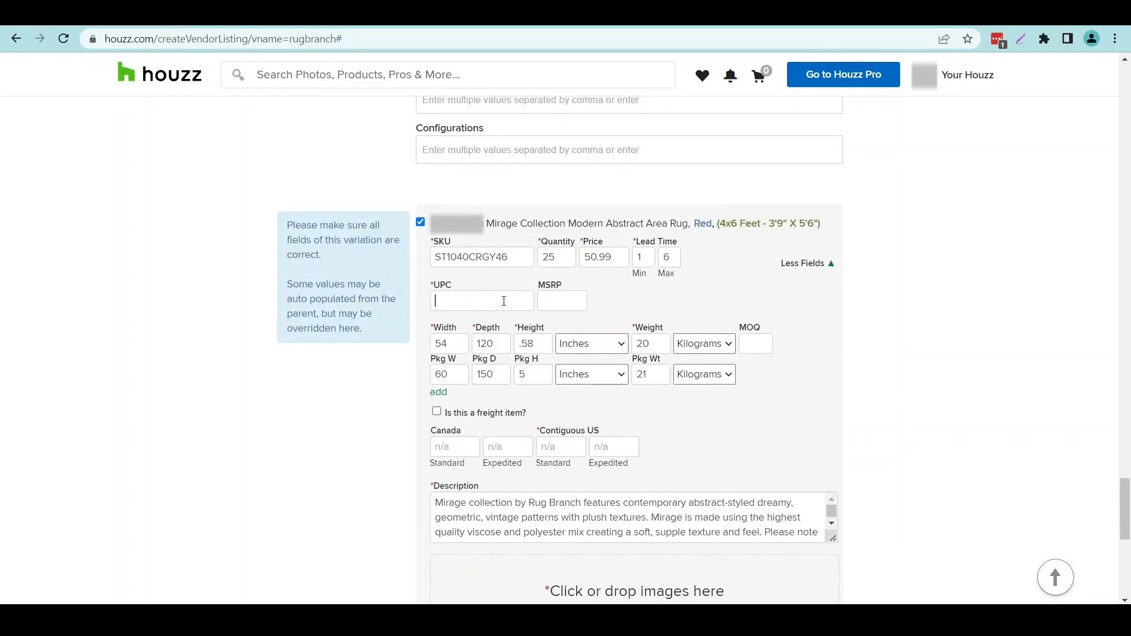
key(ctrl+v)
click(360, 370)
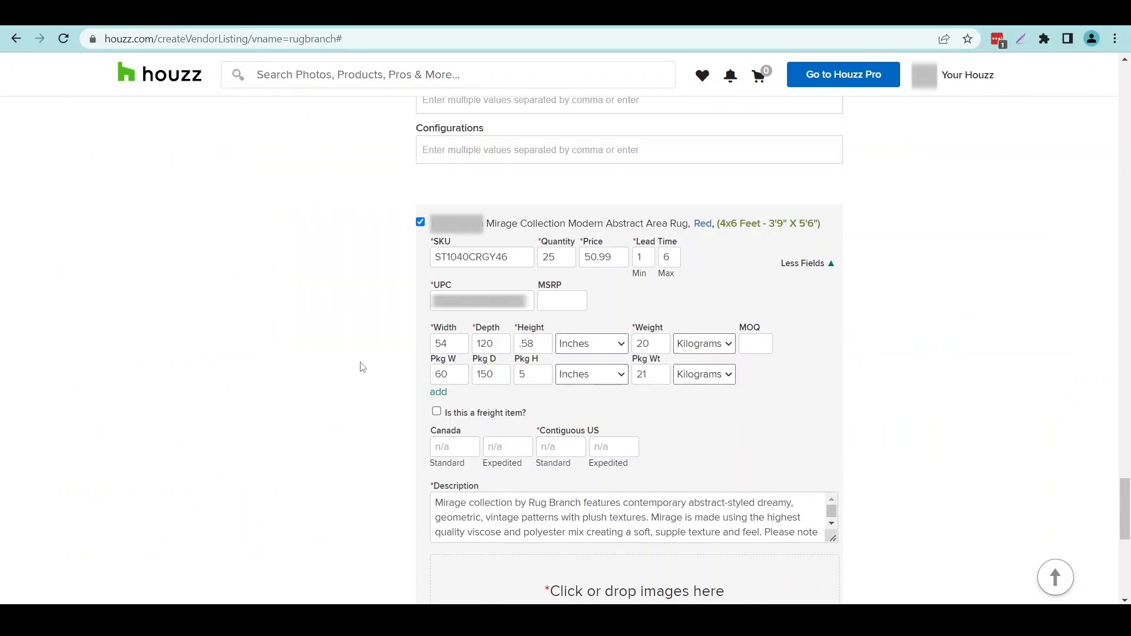
Step: Add the six rug images to the variation and submit the product listing
scroll(389, 336, down, 1)
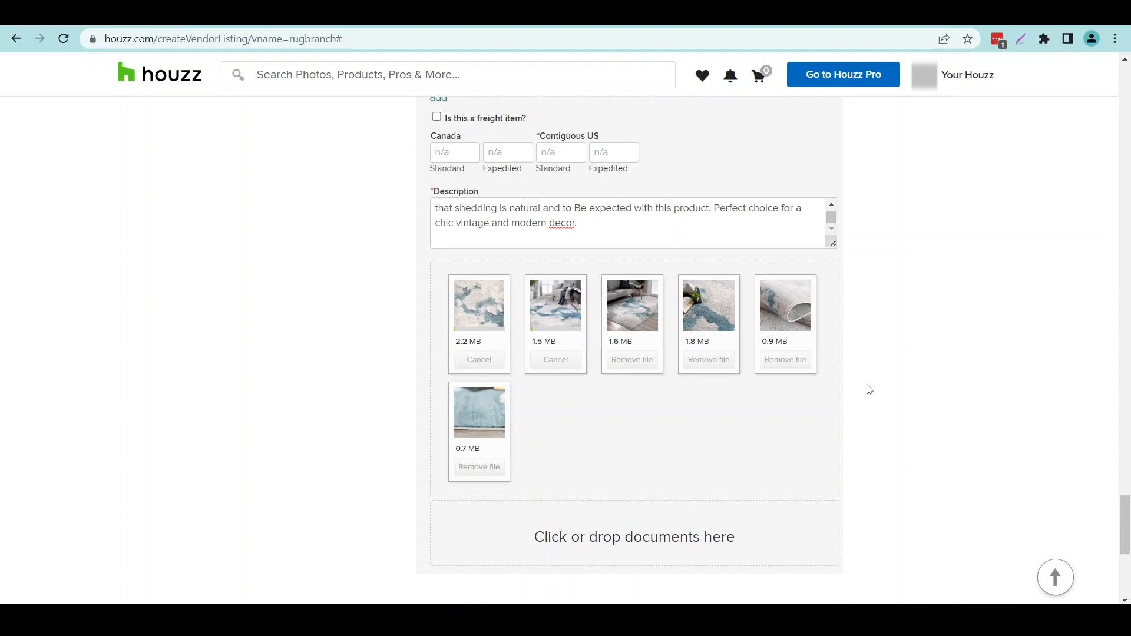
scroll(866, 387, down, 3)
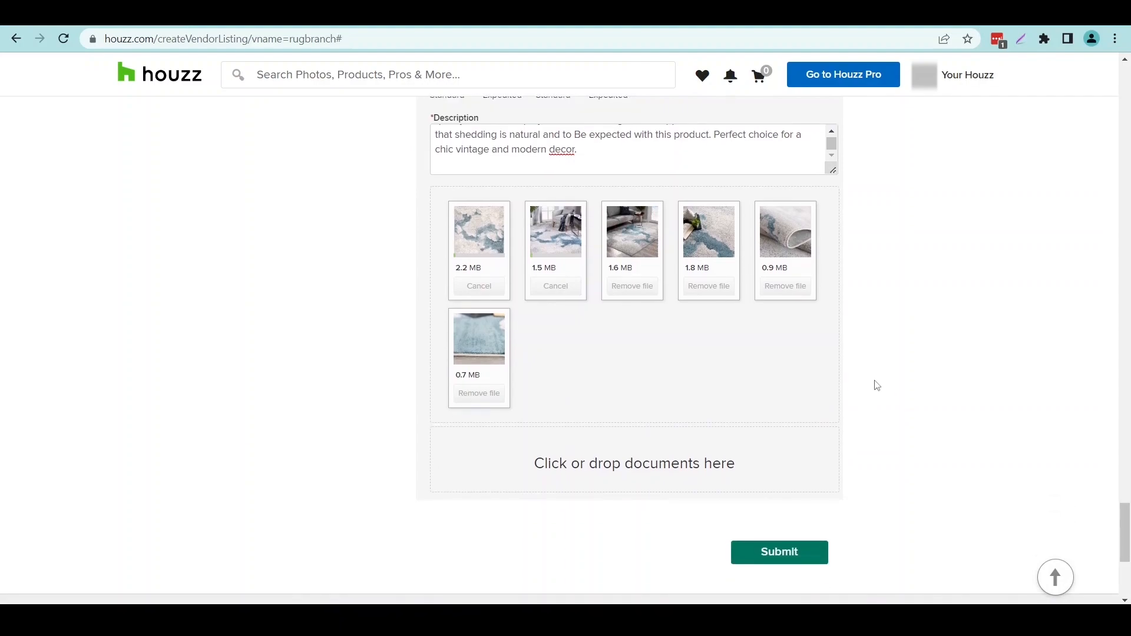
scroll(889, 400, down, 1)
click(783, 337)
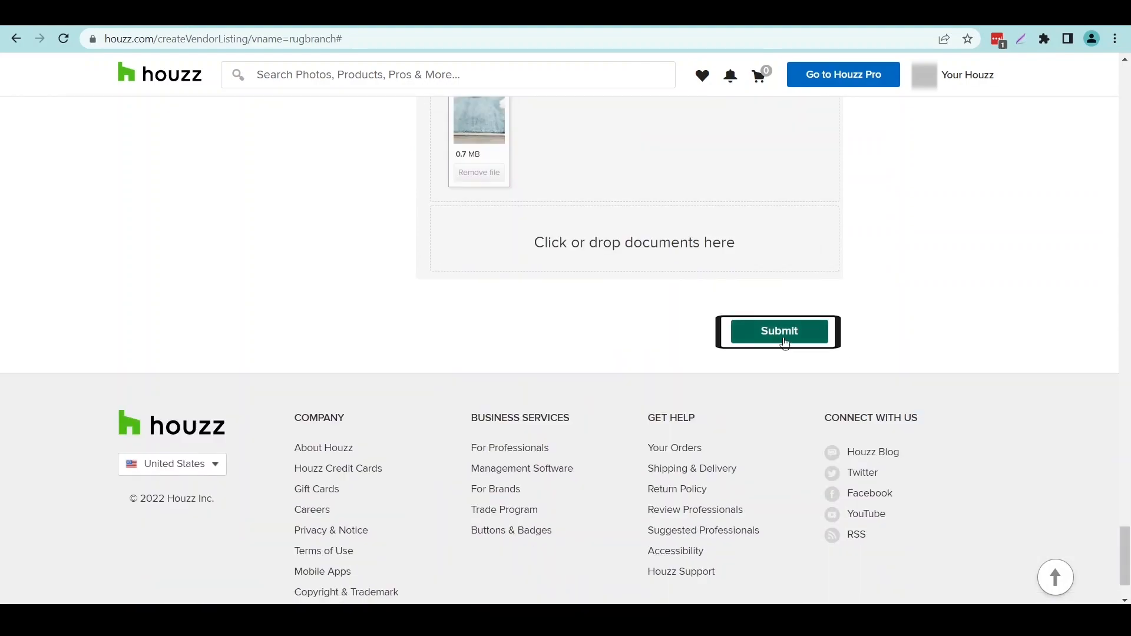